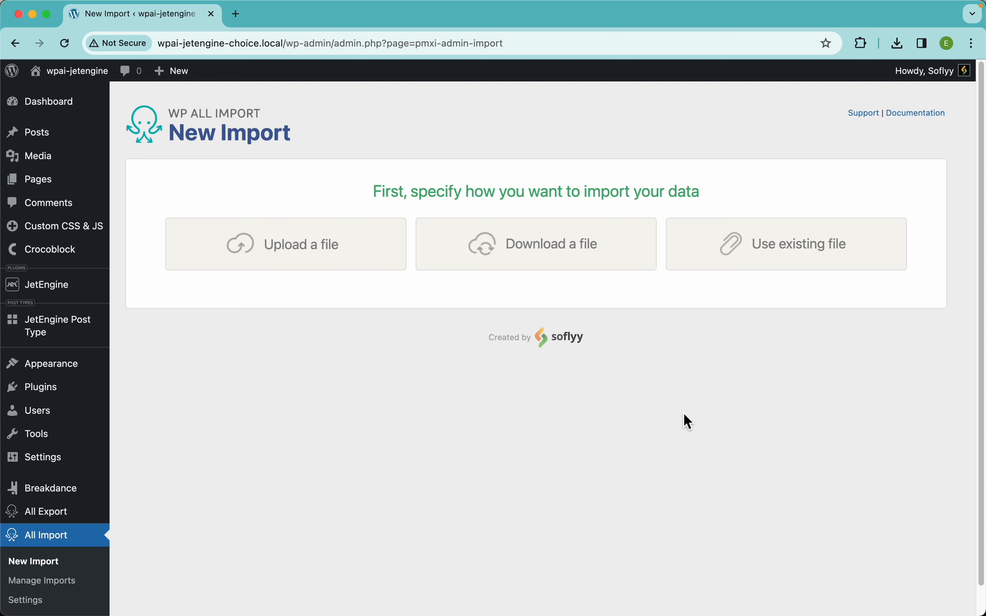
Upload the file jetengine_import_choice as the data source for the new import
{"action": "left_click", "coordinate": [324, 267]}
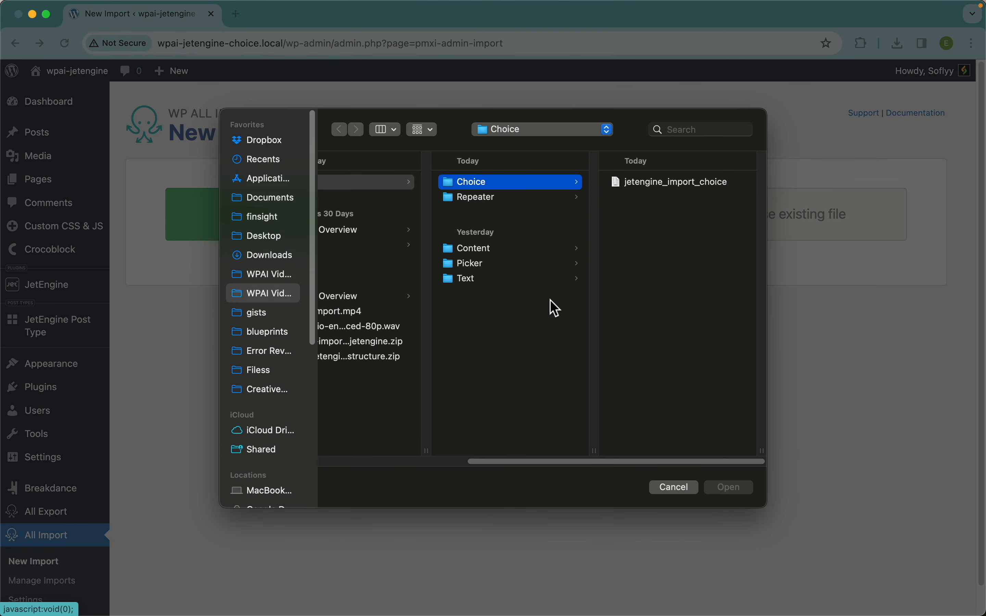
{"action": "double_click", "coordinate": [652, 185]}
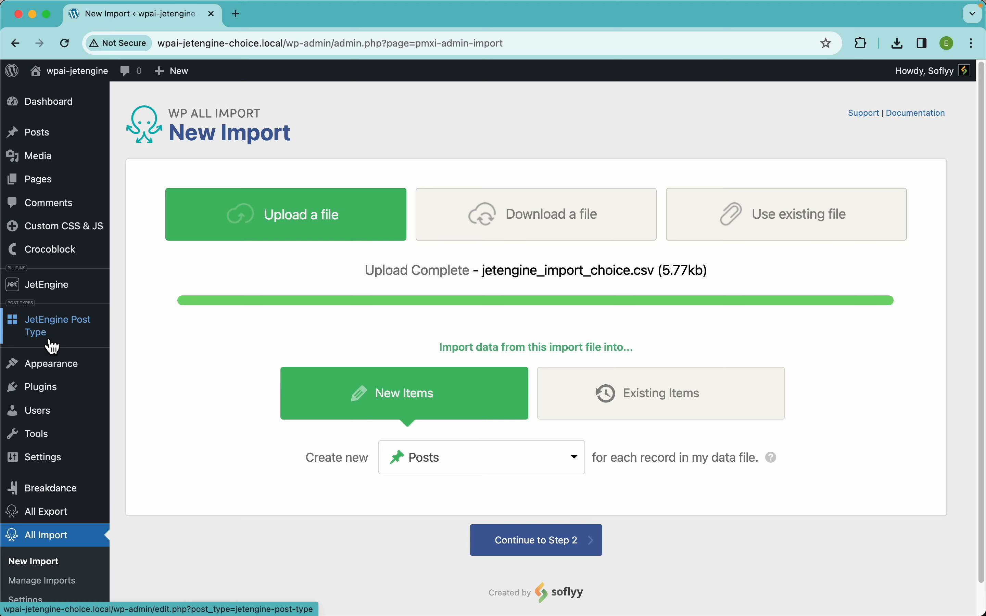
Set the import to create a new JetEngine Post Type for each record and proceed past the file review to step 3
{"action": "left_click", "coordinate": [498, 471]}
{"action": "scroll", "coordinate": [497, 471], "scroll_direction": "down", "scroll_amount": 7}
{"action": "left_click", "coordinate": [497, 433]}
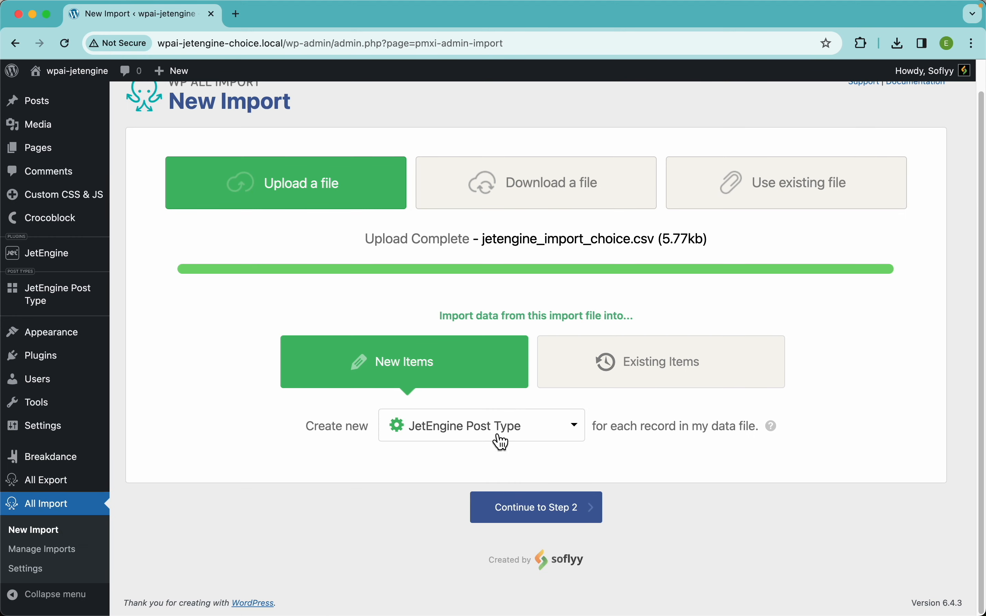
{"action": "left_click", "coordinate": [582, 510]}
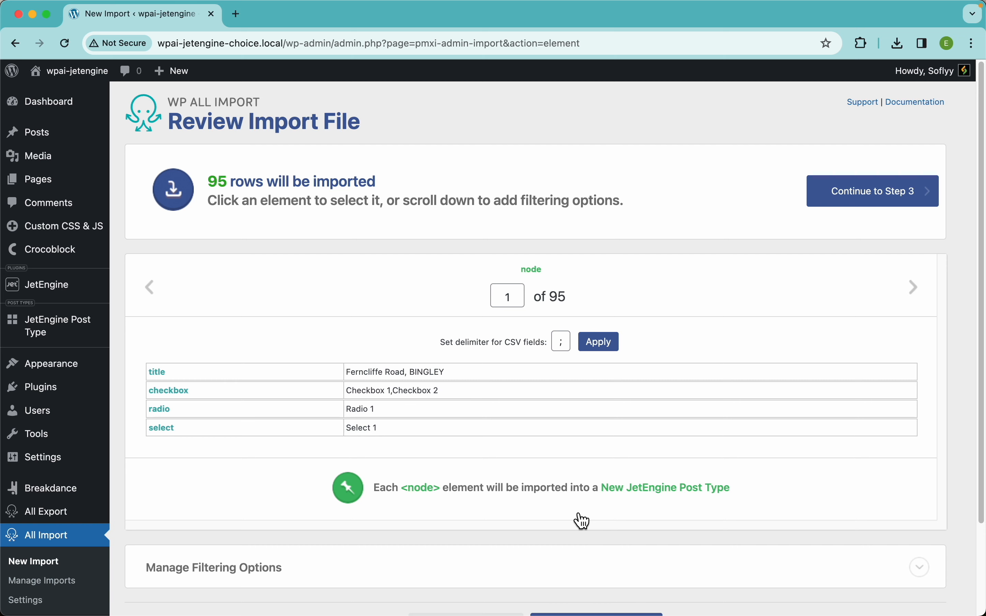
{"action": "left_click", "coordinate": [880, 203]}
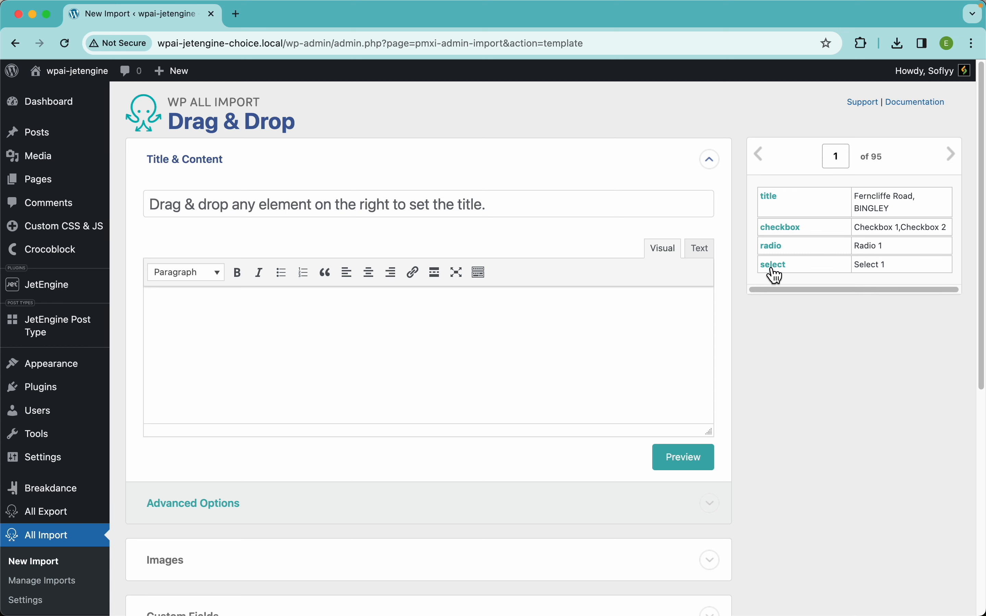
Start a new JetEngine Post Type post in a separate browser tab and bring its Settings fields into view
{"action": "left_click", "coordinate": [70, 339], "text": "super"}
{"action": "key", "text": "ctrl+Tab"}
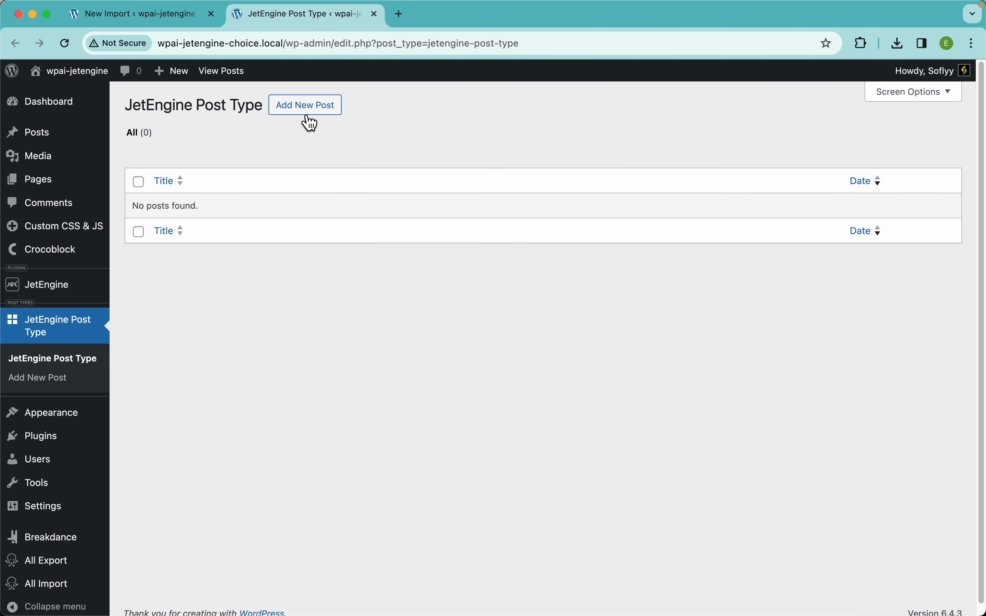
{"action": "left_click", "coordinate": [324, 109]}
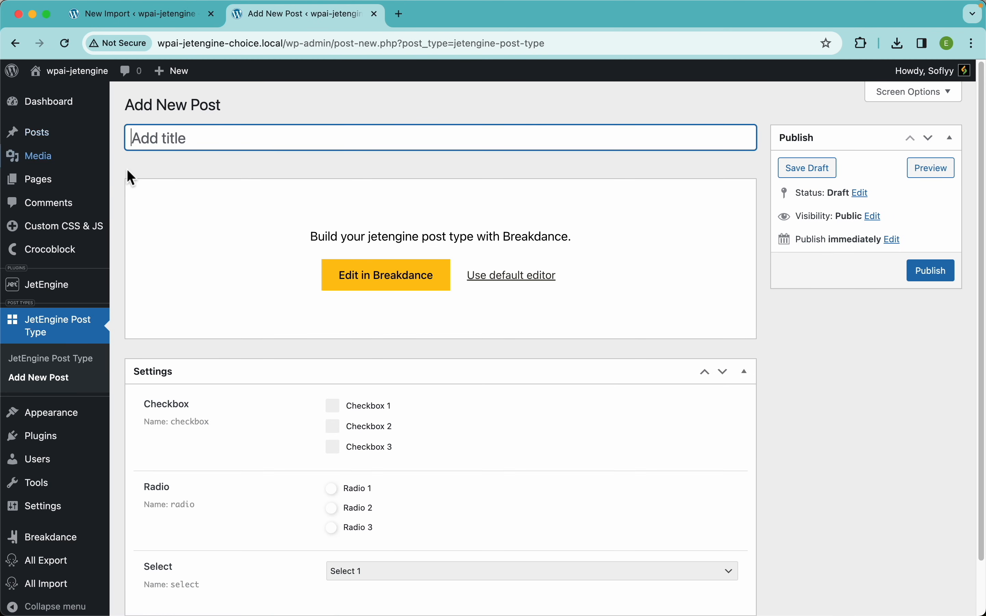
{"action": "scroll", "coordinate": [554, 419], "scroll_direction": "down", "scroll_amount": 3}
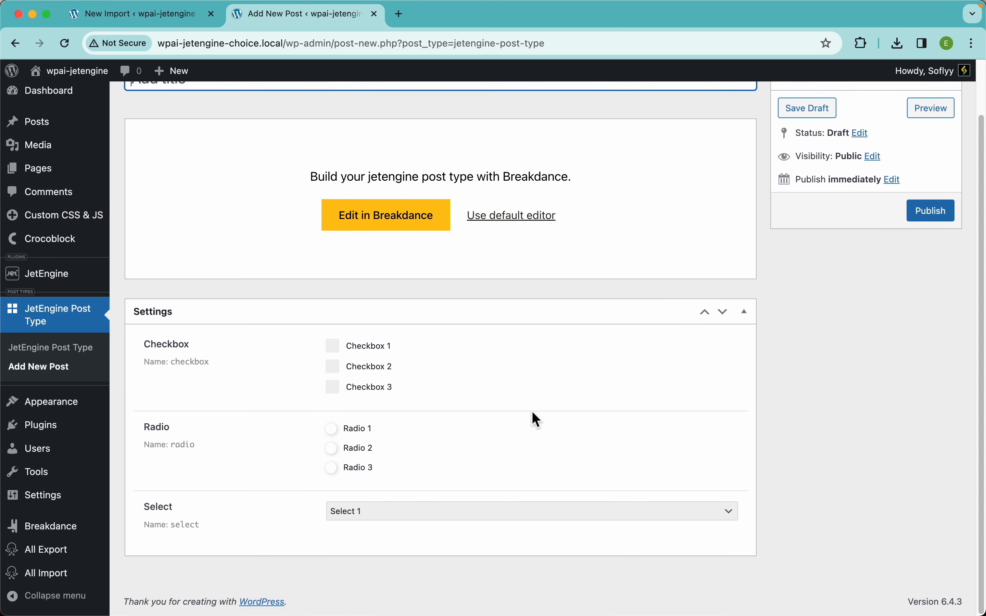
In the new post's settings, check Checkbox 1 and Checkbox 2, choose Radio 1, and view the Select field's options
{"action": "left_click", "coordinate": [383, 352]}
{"action": "left_click", "coordinate": [369, 370]}
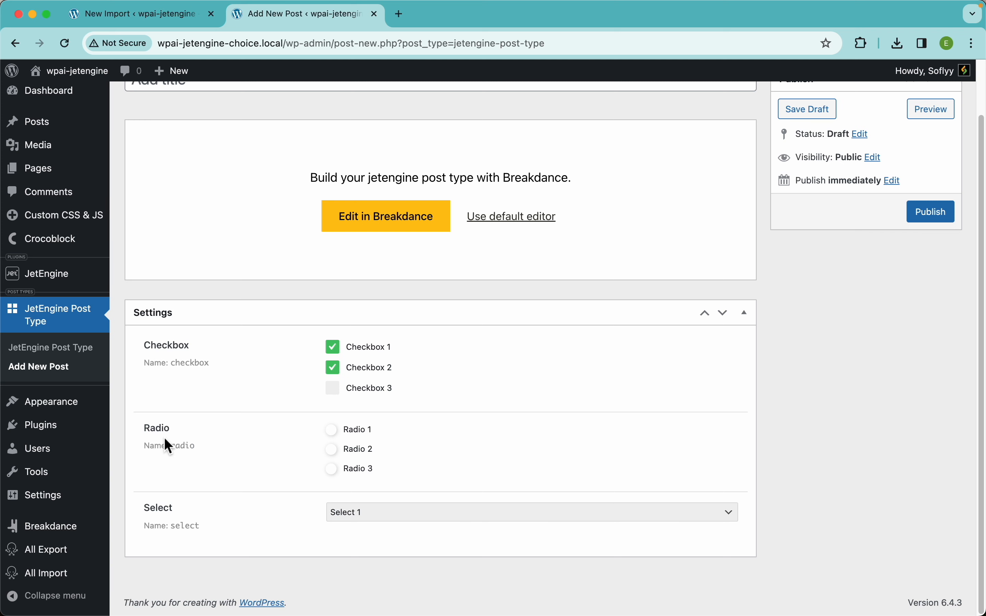
{"action": "left_click", "coordinate": [337, 451]}
{"action": "left_click", "coordinate": [337, 473]}
{"action": "left_click", "coordinate": [335, 434]}
{"action": "left_click", "coordinate": [403, 514]}
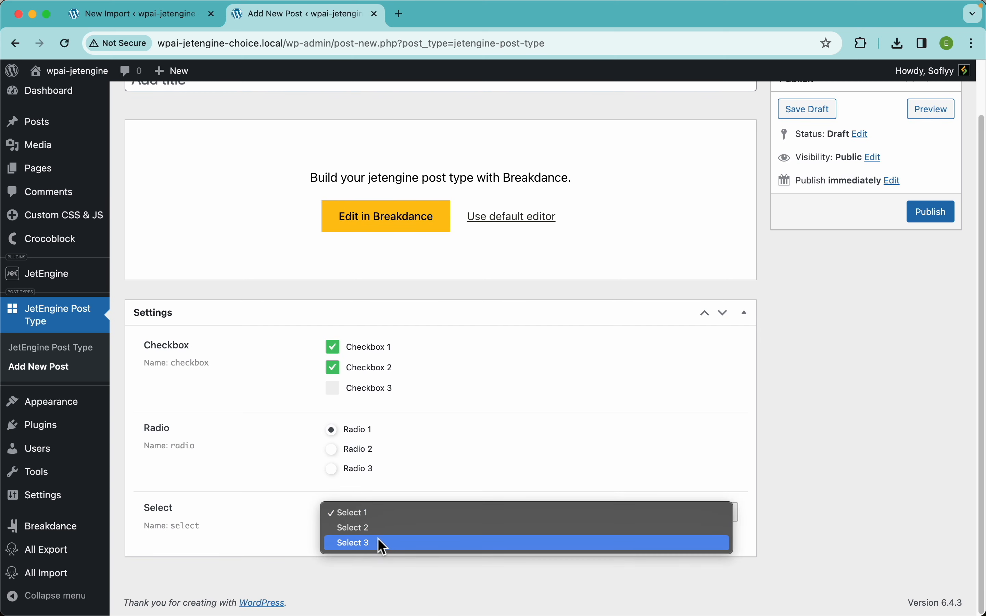
{"action": "left_click", "coordinate": [752, 405]}
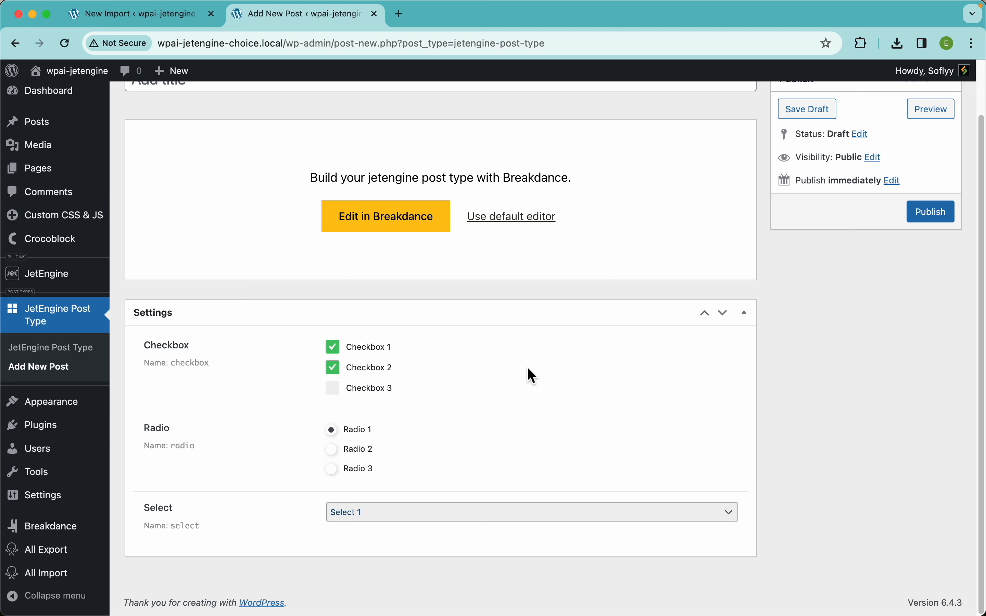
Return to the import template and map the title element from the file to the post title
{"action": "scroll", "coordinate": [527, 368], "scroll_direction": "up", "scroll_amount": 3}
{"action": "key", "text": "ctrl+shift+Tab"}
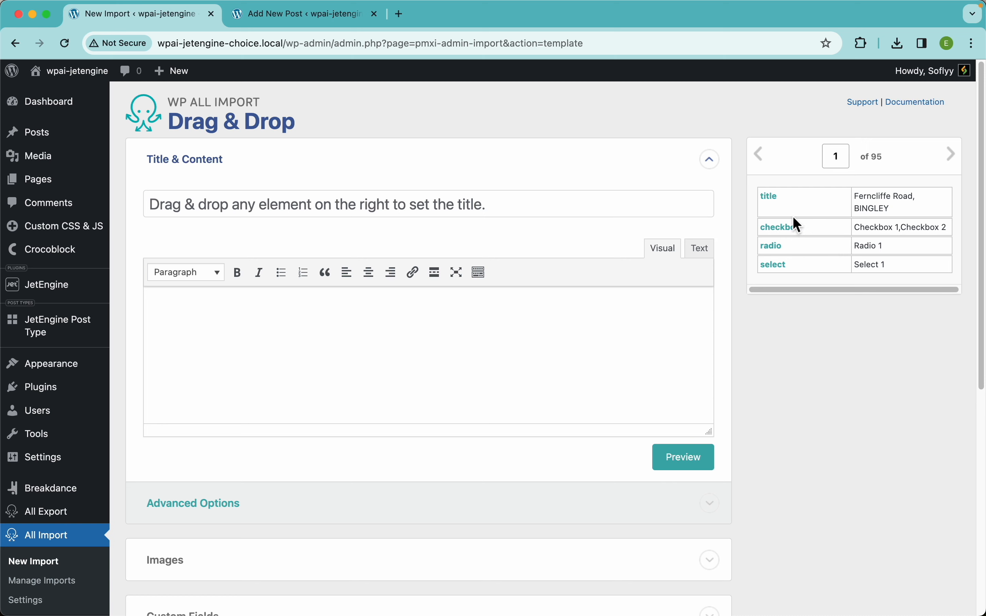
{"action": "left_click_drag", "start_coordinate": [774, 211], "coordinate": [559, 214]}
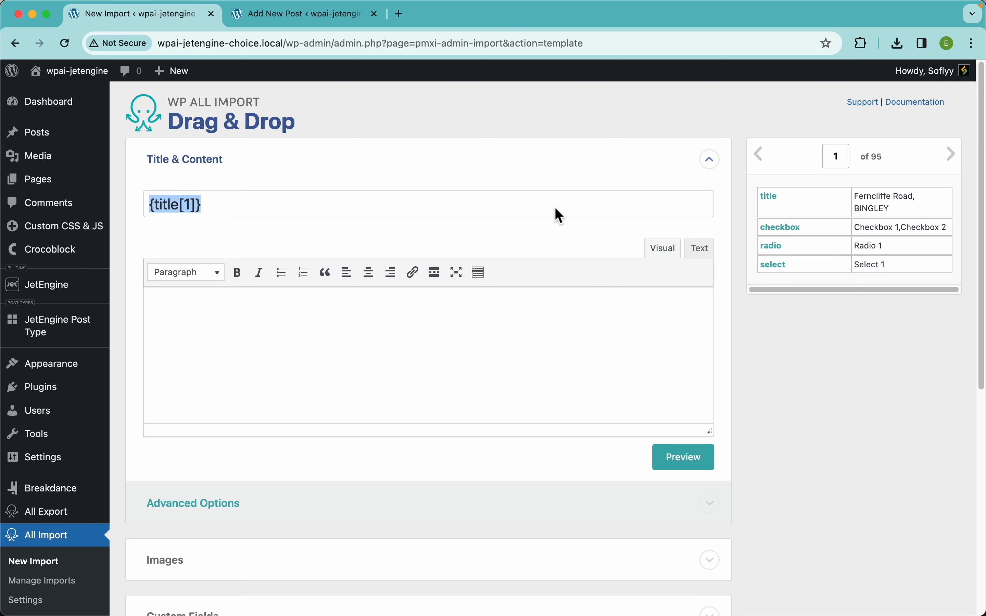
Expand the JetEngine Add-On section and enable the JetEngine Post Type (Post Type) field group
{"action": "scroll", "coordinate": [390, 439], "scroll_direction": "down", "scroll_amount": 5}
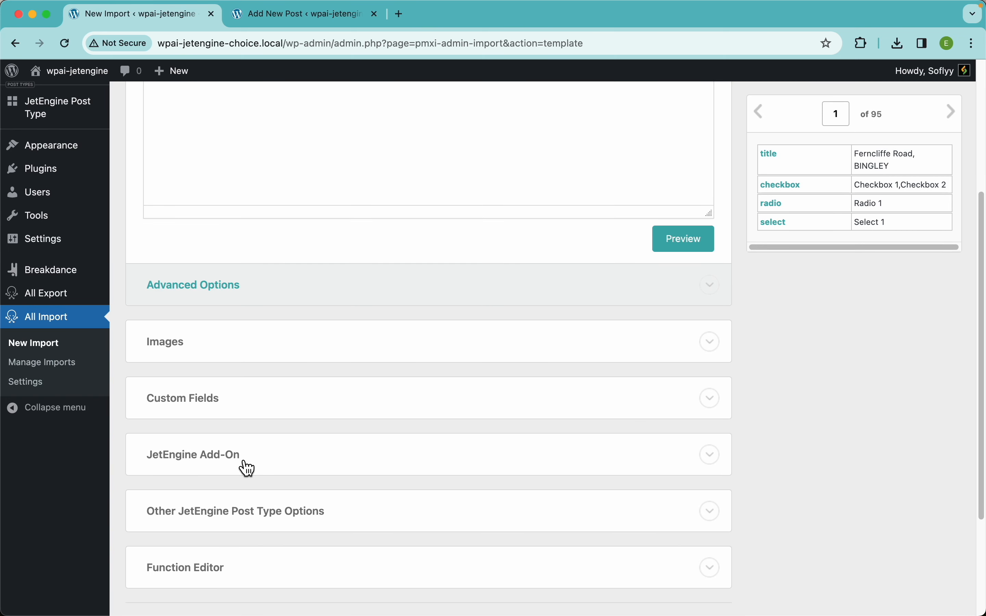
{"action": "left_click", "coordinate": [256, 468]}
{"action": "scroll", "coordinate": [404, 417], "scroll_direction": "down", "scroll_amount": 5}
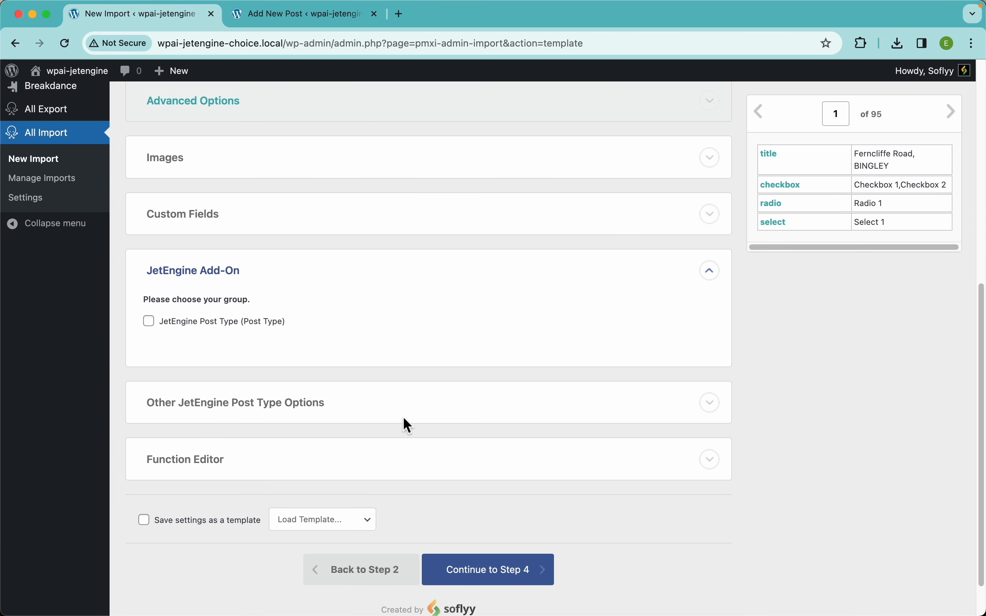
{"action": "left_click", "coordinate": [212, 328]}
{"action": "scroll", "coordinate": [450, 370], "scroll_direction": "down", "scroll_amount": 4}
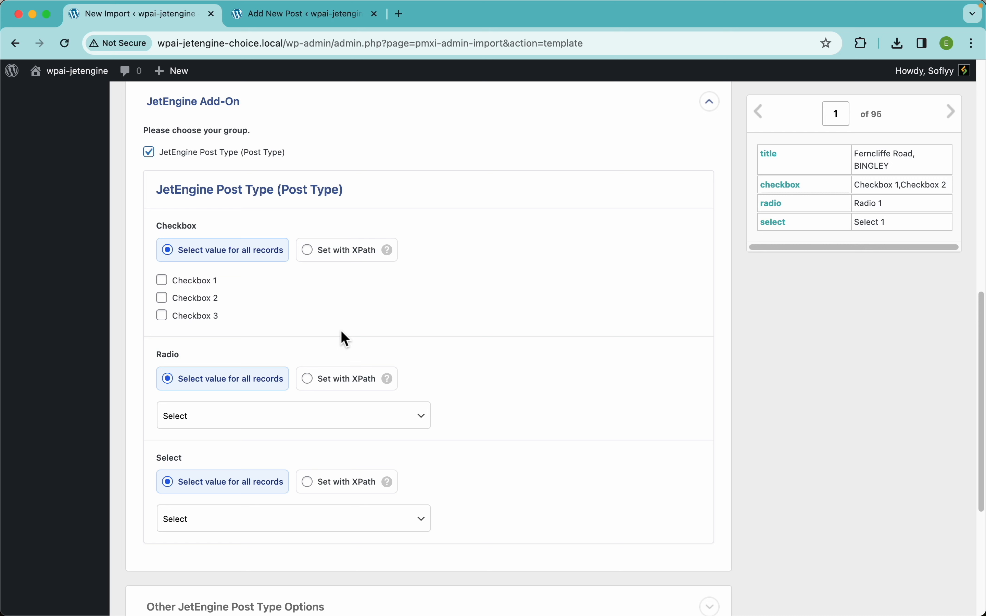
Select Checkbox 1 and Checkbox 2 as the Checkbox field's fixed values for all records
{"action": "left_click", "coordinate": [193, 281]}
{"action": "left_click", "coordinate": [194, 299]}
{"action": "double_click", "coordinate": [201, 317]}
{"action": "left_click", "coordinate": [246, 311]}
Check the Checkbox options in the new post's settings for comparison and go back to the import template
{"action": "left_click", "coordinate": [281, 21]}
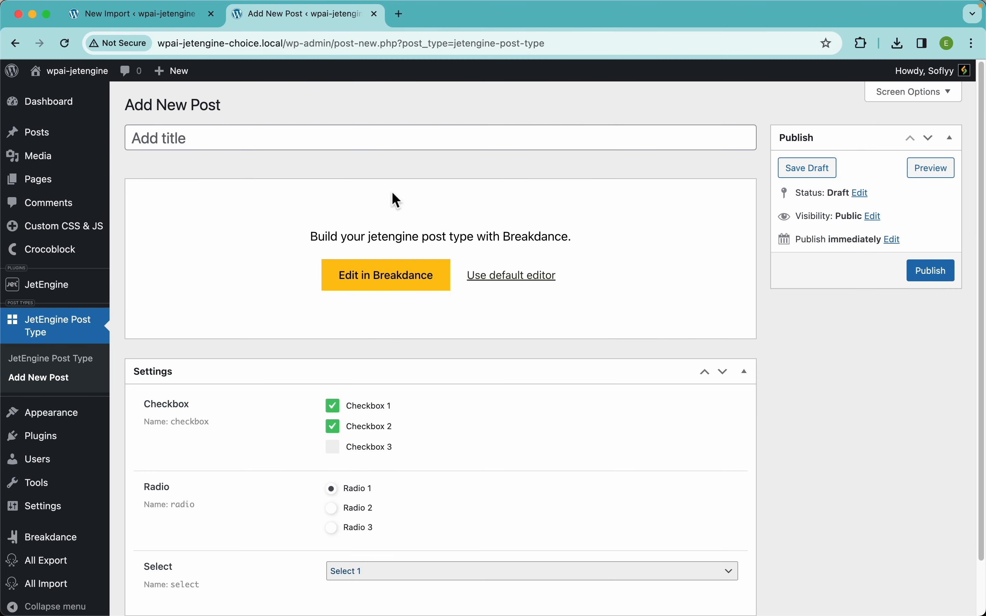
{"action": "scroll", "coordinate": [434, 374], "scroll_direction": "down", "scroll_amount": 3}
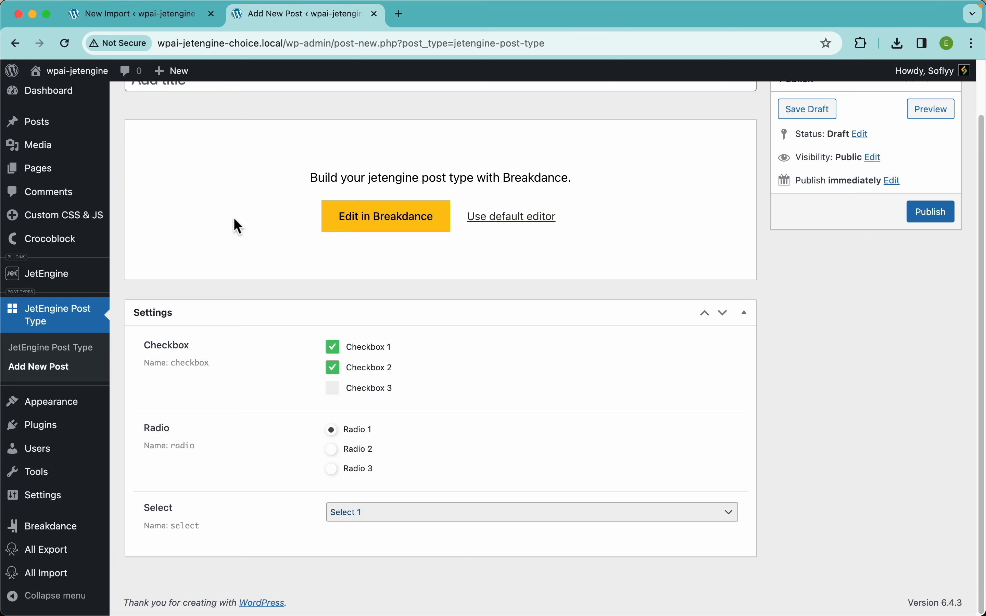
{"action": "left_click", "coordinate": [176, 20]}
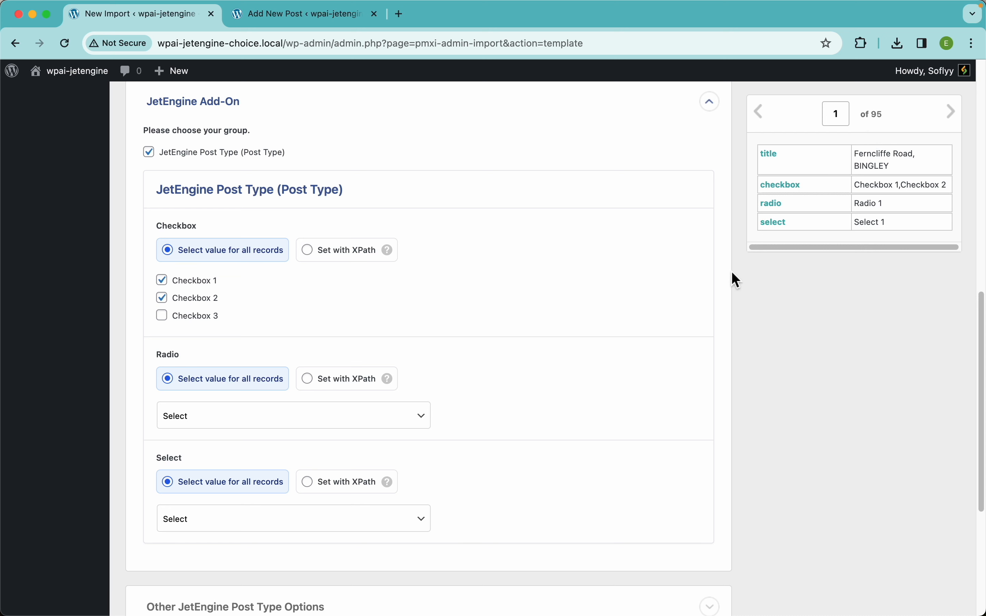
Browse the import data through the second and third records and return to the first record
{"action": "left_click", "coordinate": [952, 116]}
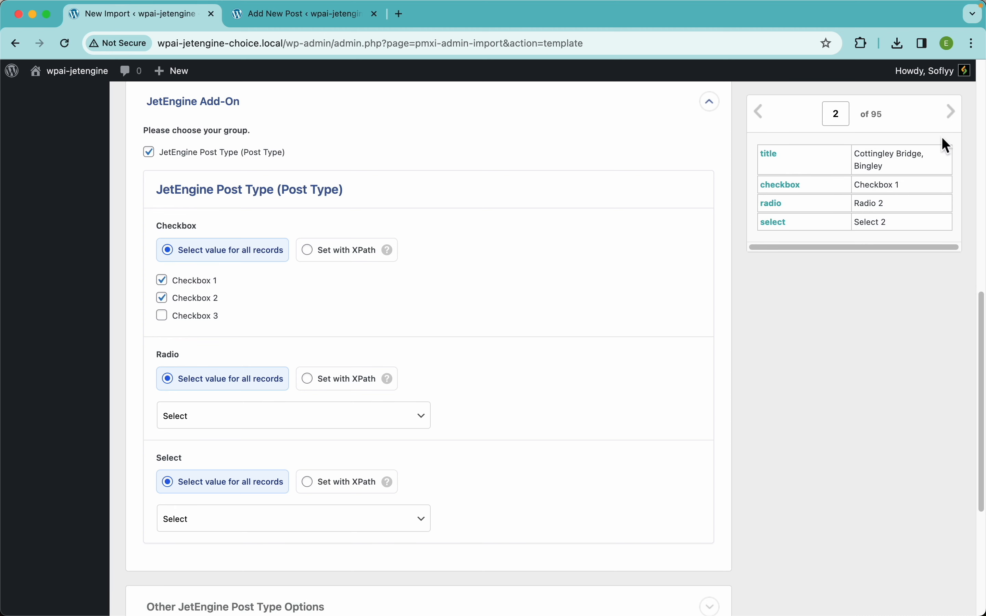
{"action": "left_click", "coordinate": [954, 120]}
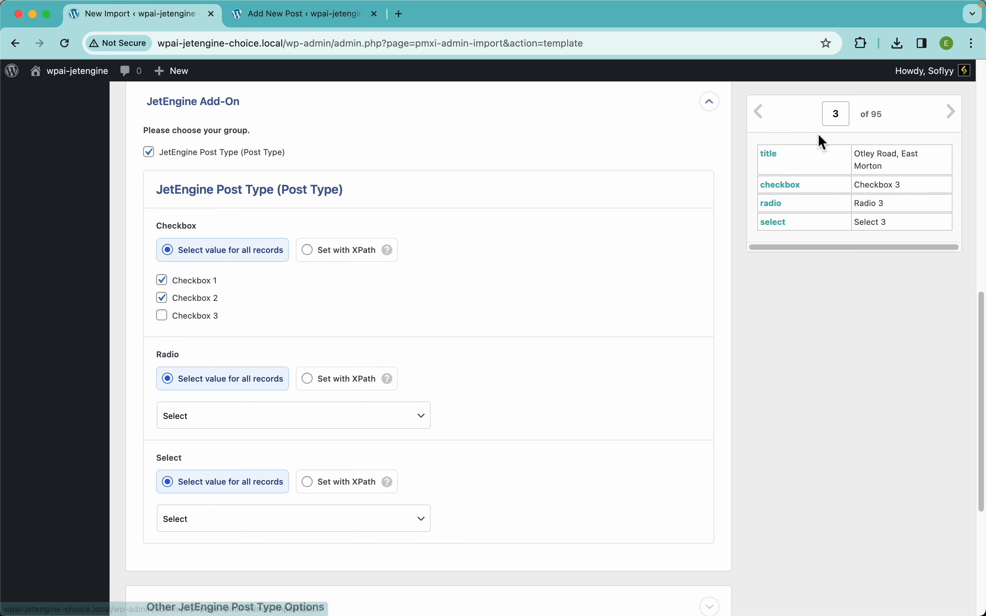
{"action": "left_click", "coordinate": [759, 117]}
{"action": "left_click", "coordinate": [759, 117]}
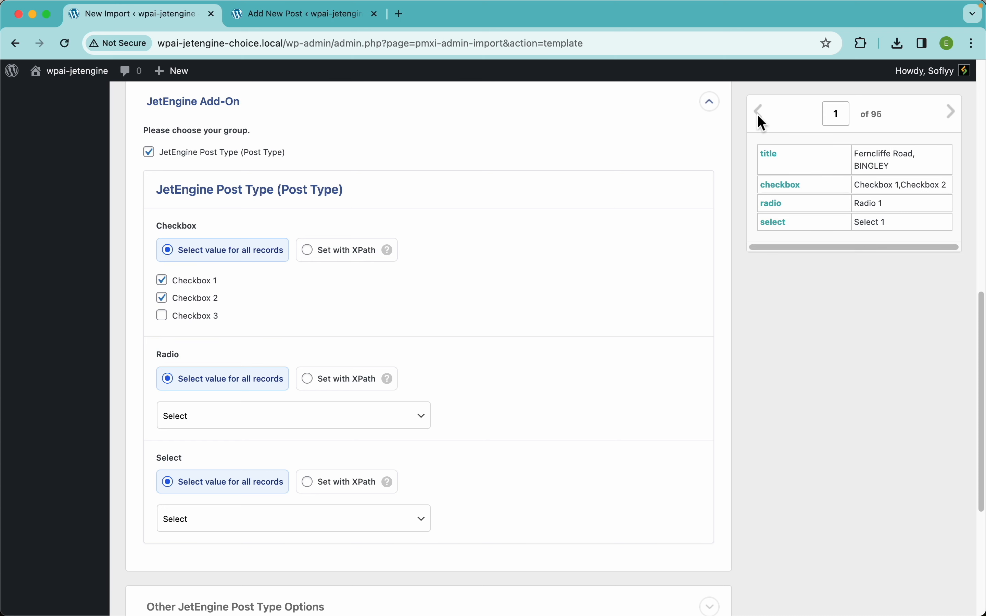
Switch the Checkbox field to Set with XPath and map it to {checkbox[1]}
{"action": "left_click", "coordinate": [364, 259]}
{"action": "mouse_move", "coordinate": [392, 257]}
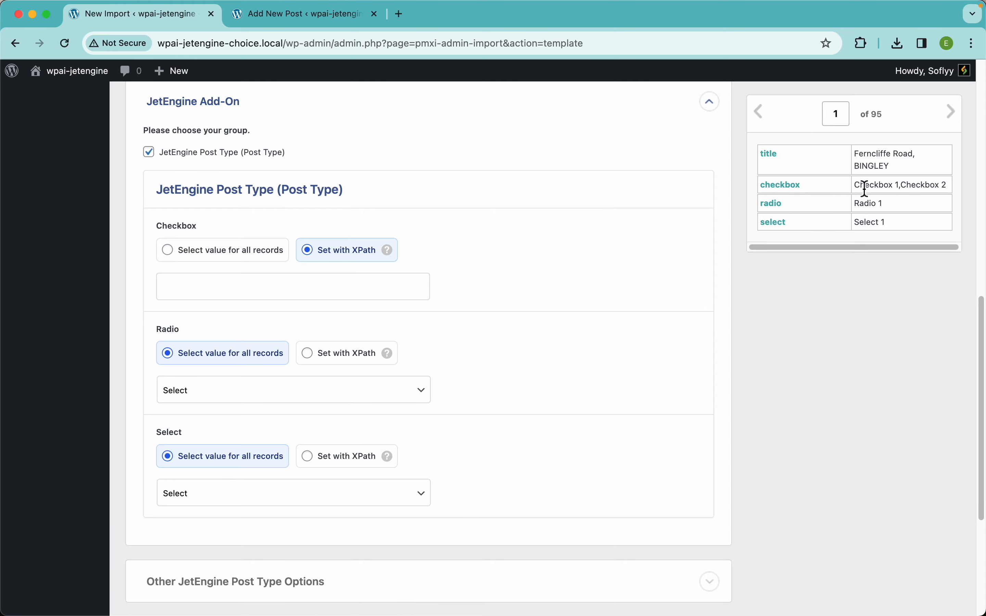
{"action": "scroll", "coordinate": [888, 193], "scroll_direction": "up", "scroll_amount": 5}
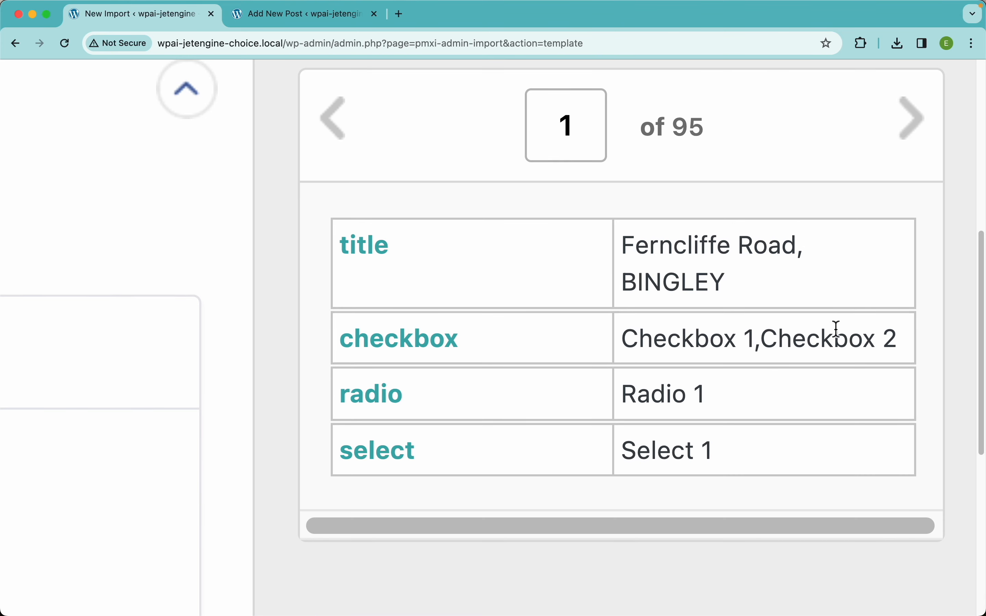
{"action": "scroll", "coordinate": [671, 341], "scroll_direction": "down", "scroll_amount": 5}
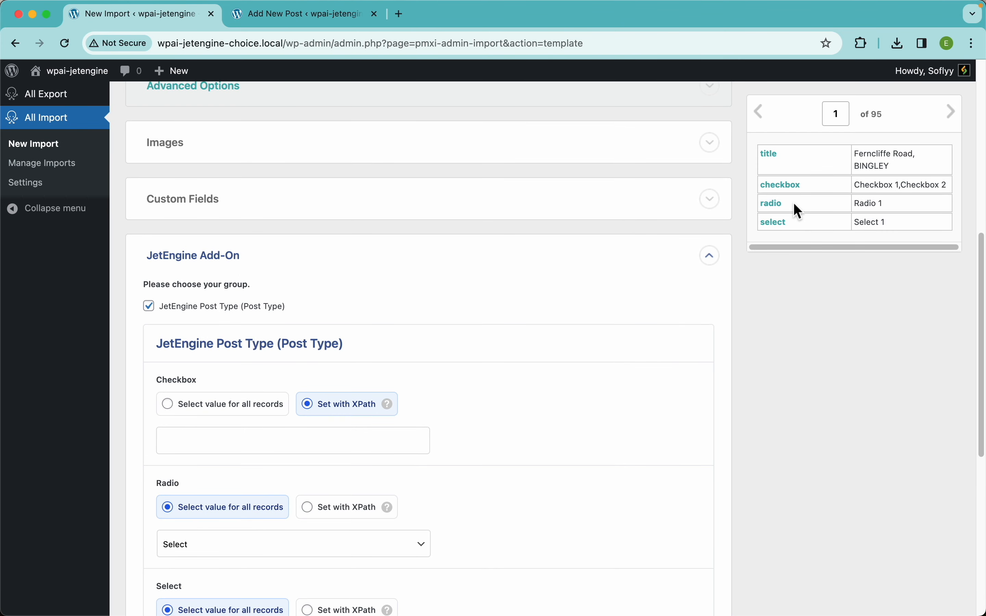
{"action": "left_click_drag", "start_coordinate": [775, 190], "coordinate": [353, 438]}
Set the Radio field to Radio 2 for all records
{"action": "scroll", "coordinate": [482, 412], "scroll_direction": "down", "scroll_amount": 4}
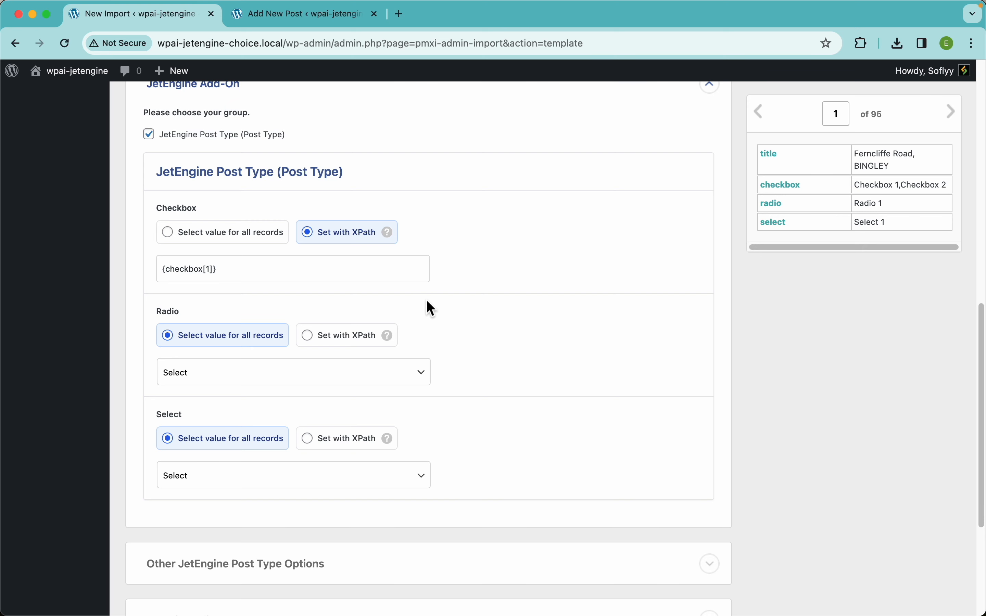
{"action": "scroll", "coordinate": [420, 293], "scroll_direction": "down", "scroll_amount": 2}
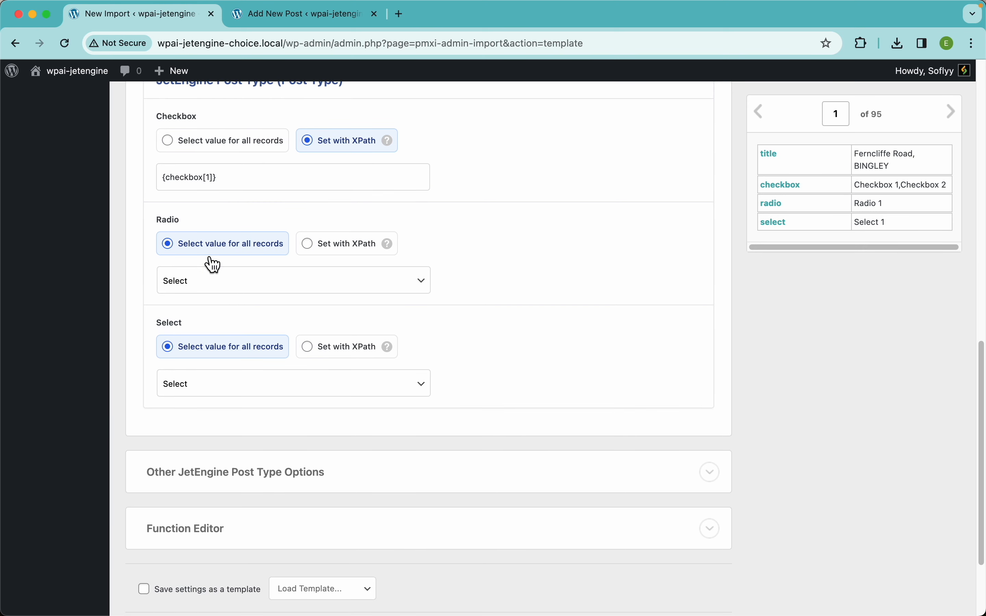
{"action": "left_click", "coordinate": [354, 285]}
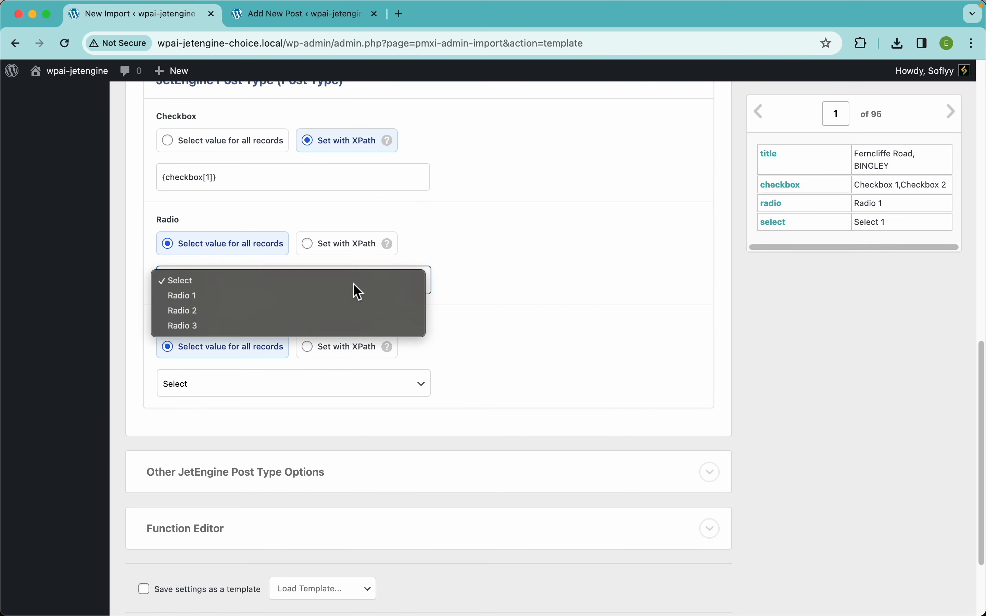
{"action": "left_click", "coordinate": [267, 315]}
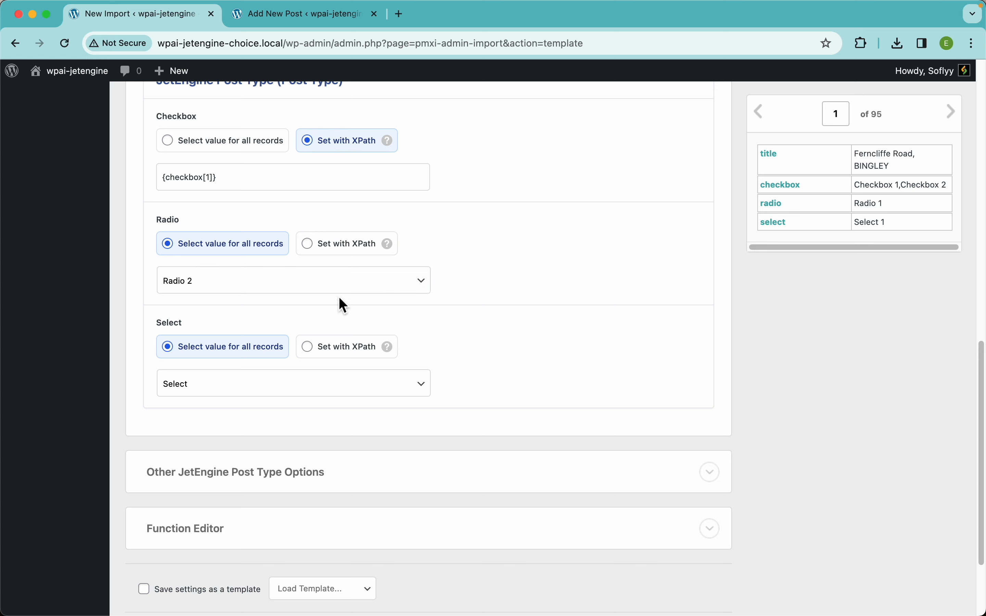
Switch the Radio and Select fields to Set with XPath, mapping them to {radio[1]} and {select[1]}
{"action": "left_click", "coordinate": [320, 246]}
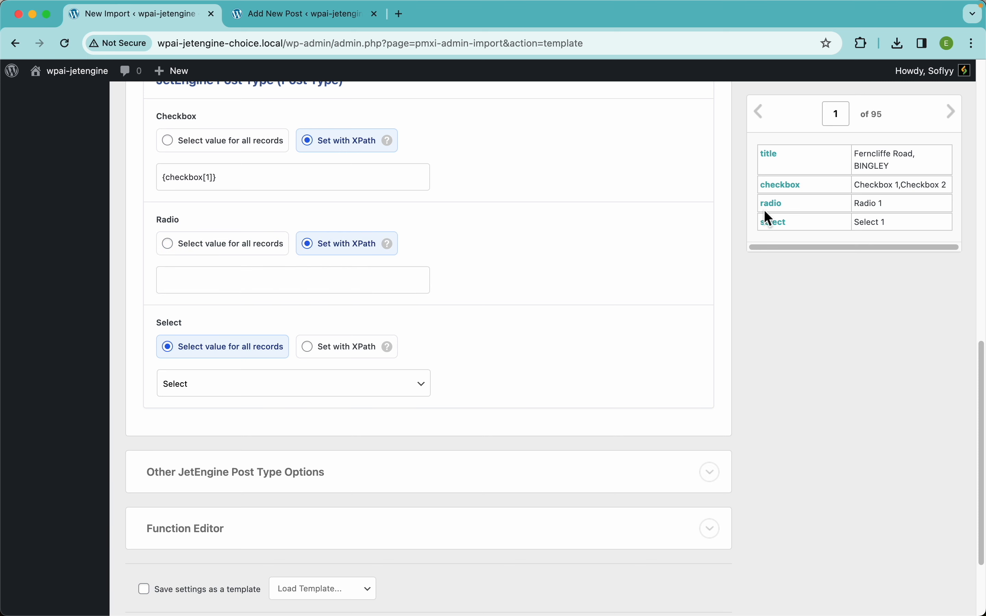
{"action": "left_click_drag", "start_coordinate": [764, 212], "coordinate": [424, 281]}
{"action": "left_click", "coordinate": [357, 353]}
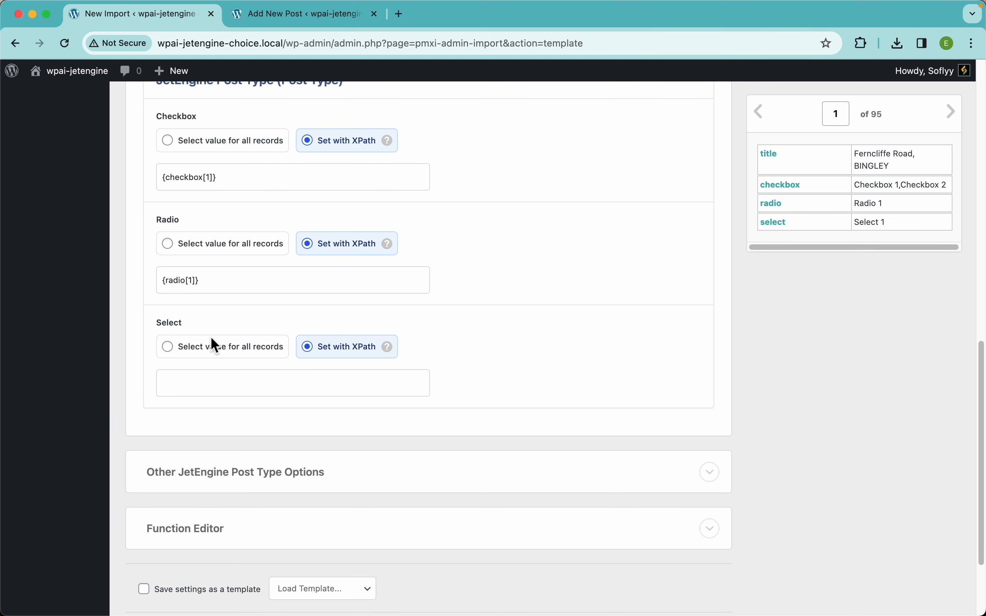
{"action": "left_click_drag", "start_coordinate": [777, 229], "coordinate": [367, 383]}
Continue from the completed field mapping to the import settings and auto-detect the unique identifier
{"action": "scroll", "coordinate": [530, 323], "scroll_direction": "up", "scroll_amount": 7}
{"action": "scroll", "coordinate": [530, 323], "scroll_direction": "down", "scroll_amount": 4}
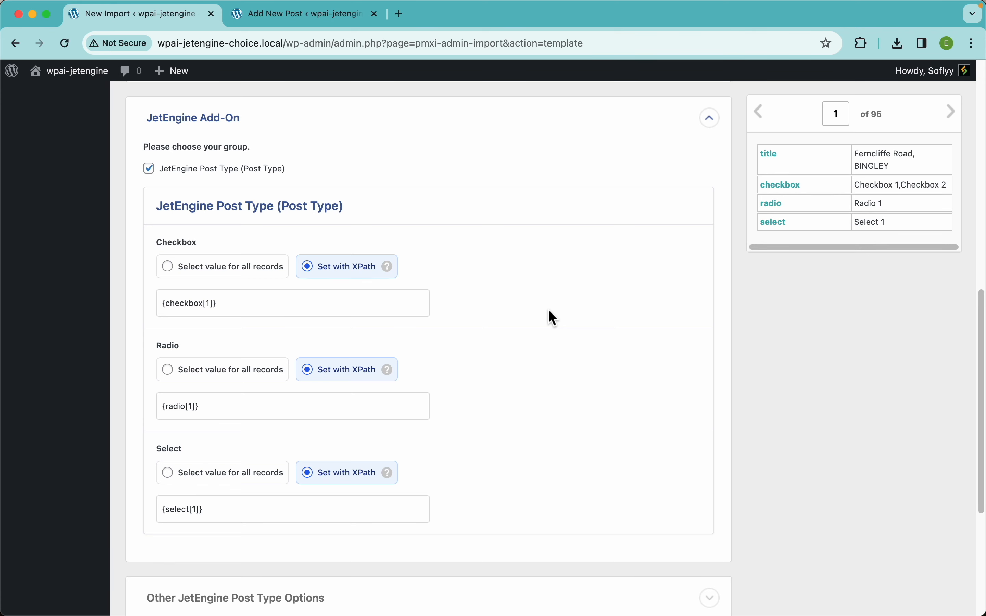
{"action": "scroll", "coordinate": [549, 310], "scroll_direction": "down", "scroll_amount": 6}
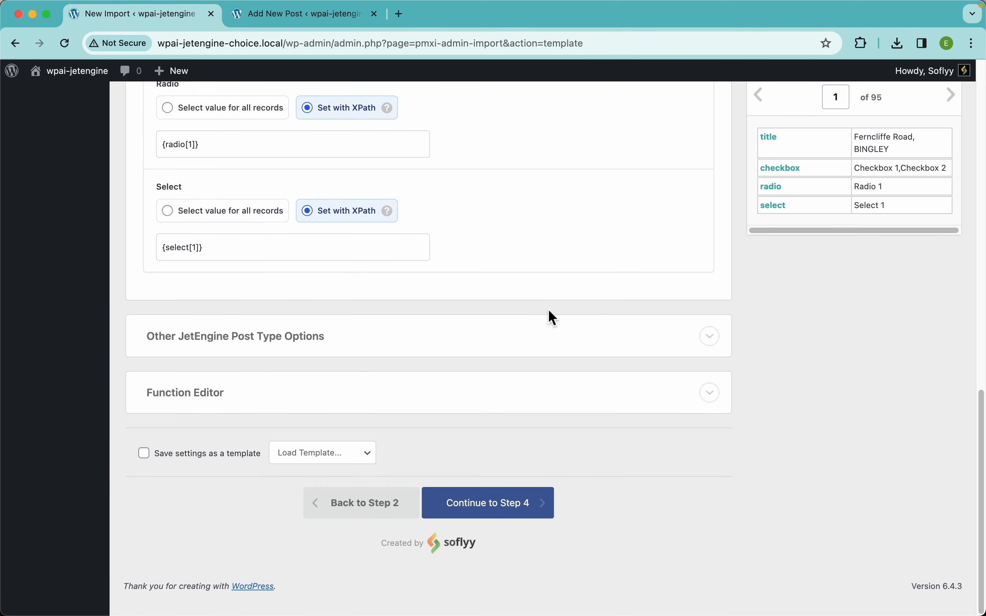
{"action": "left_click", "coordinate": [534, 536]}
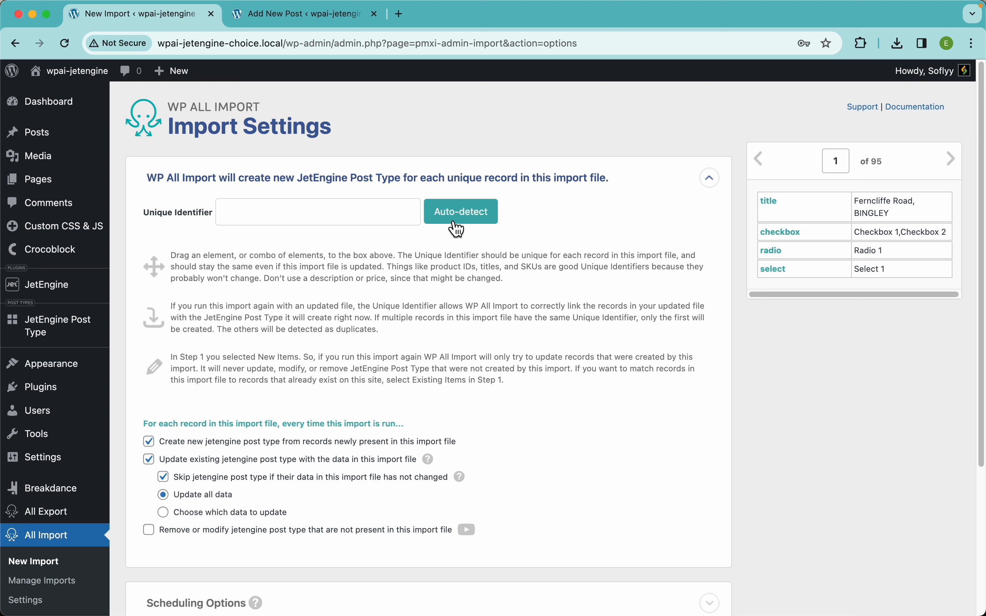
{"action": "left_click", "coordinate": [468, 222]}
{"action": "scroll", "coordinate": [482, 304], "scroll_direction": "down", "scroll_amount": 5}
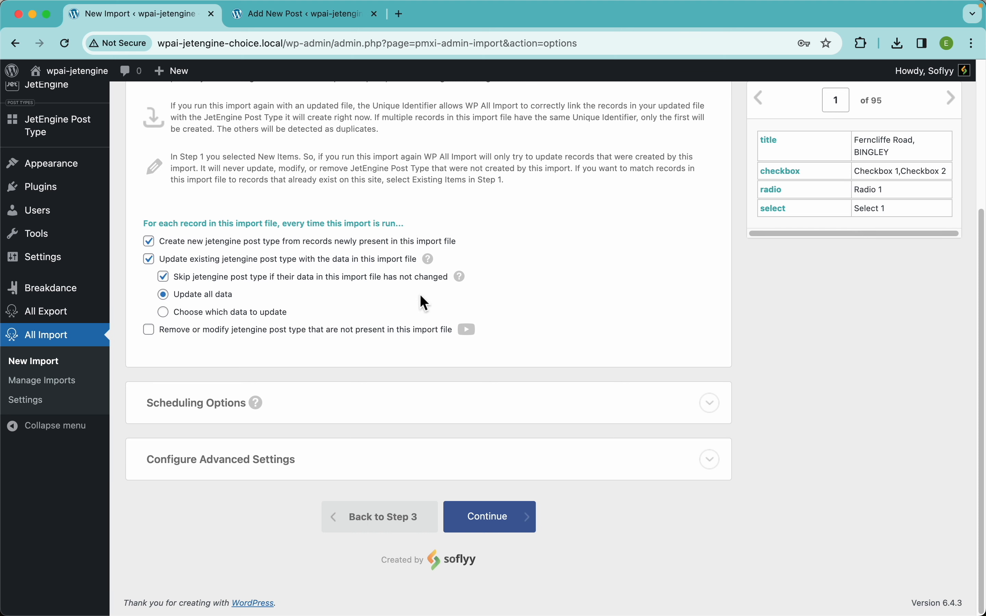
Accept the current settings for creating and updating posts, and confirm and run the import
{"action": "mouse_move", "coordinate": [432, 265]}
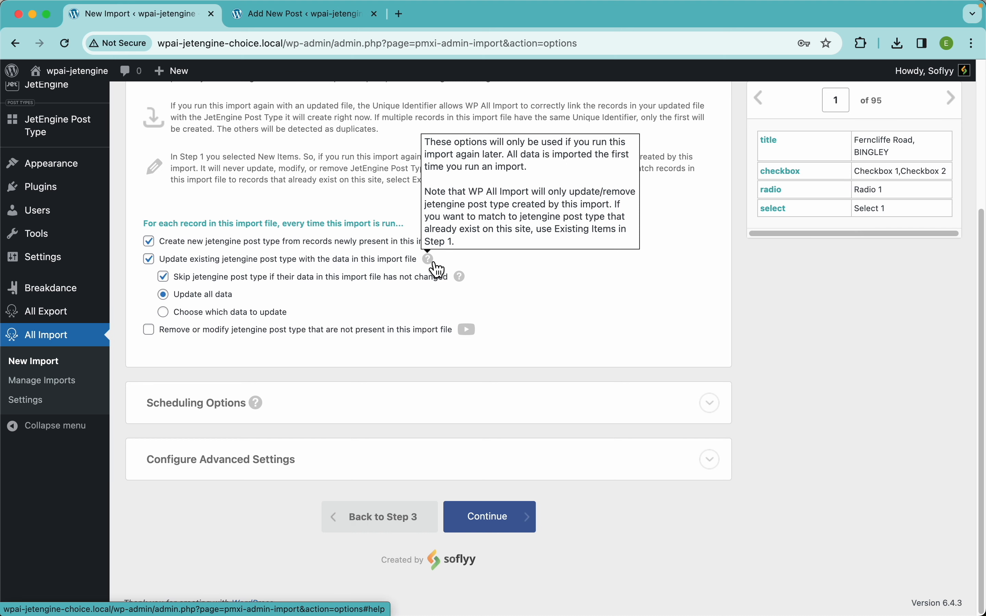
{"action": "mouse_move", "coordinate": [465, 281]}
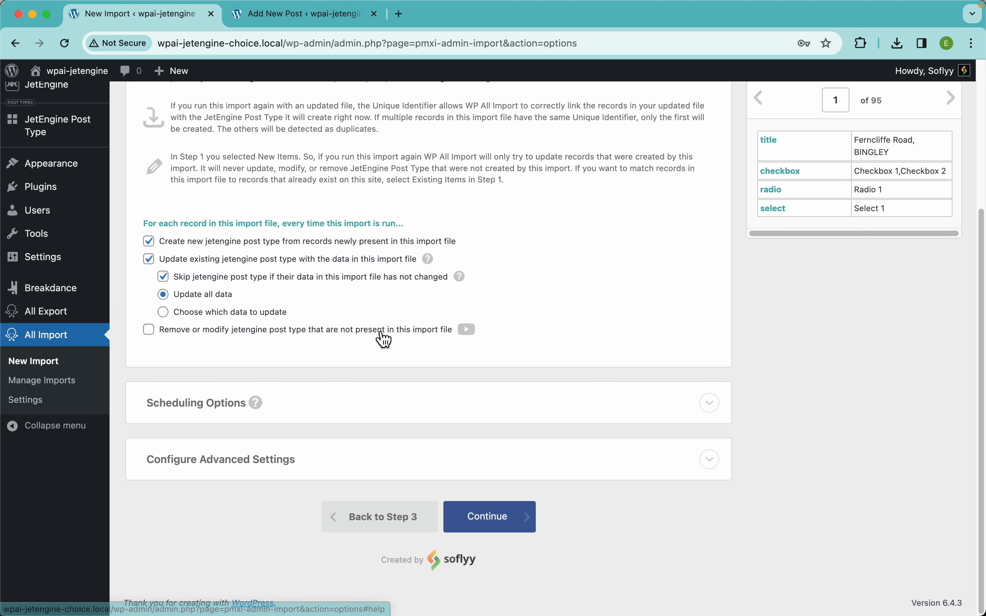
{"action": "scroll", "coordinate": [697, 359], "scroll_direction": "down", "scroll_amount": 1}
{"action": "scroll", "coordinate": [712, 387], "scroll_direction": "up", "scroll_amount": 1}
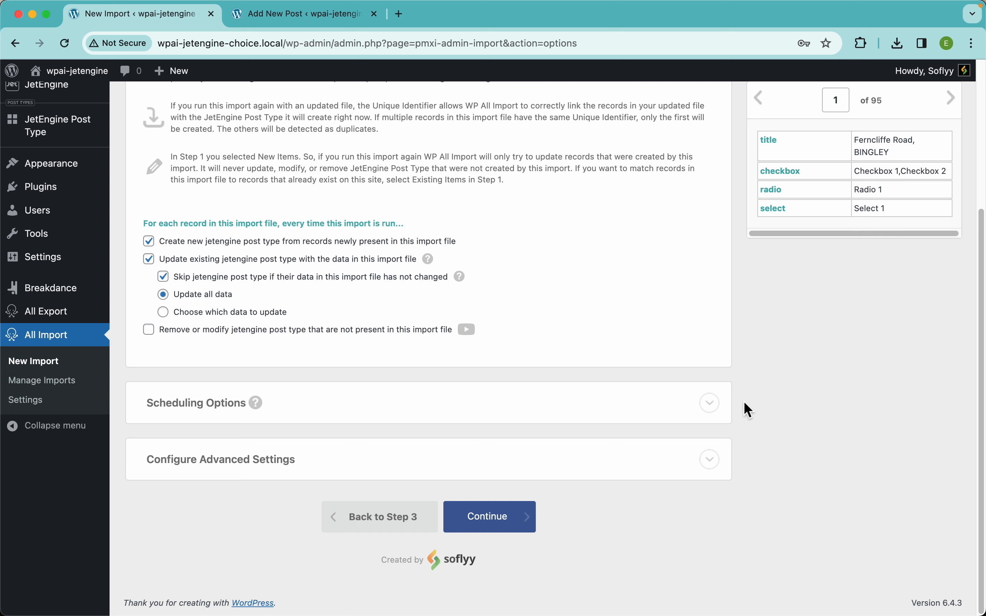
{"action": "left_click", "coordinate": [519, 530]}
{"action": "left_click", "coordinate": [829, 217]}
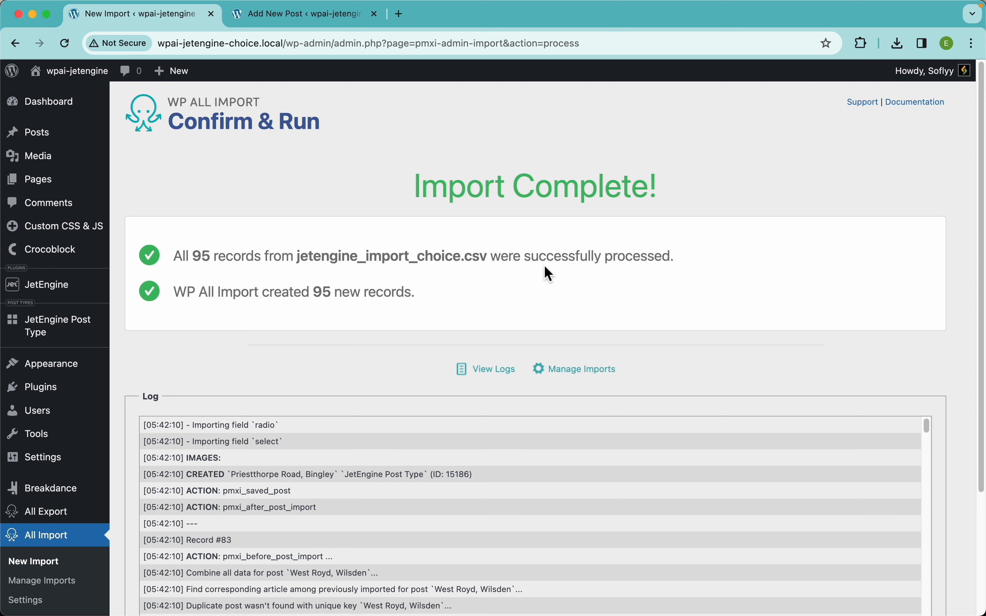
Open the imported post "Main Street, Wilsden" from the JetEngine Post Type list to check its checkbox, radio and select values
{"action": "mouse_move", "coordinate": [53, 326]}
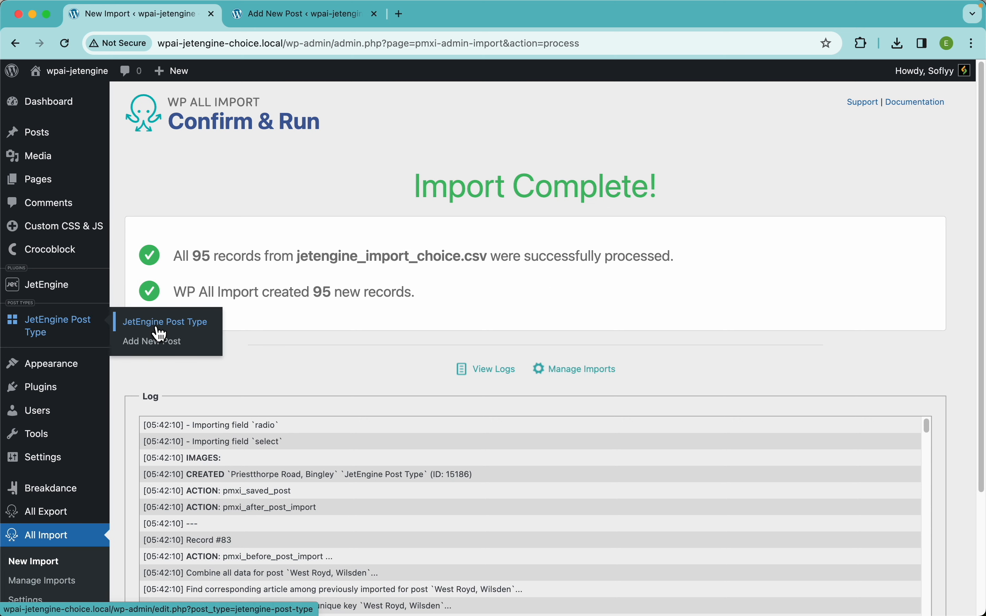
{"action": "left_click", "coordinate": [159, 329]}
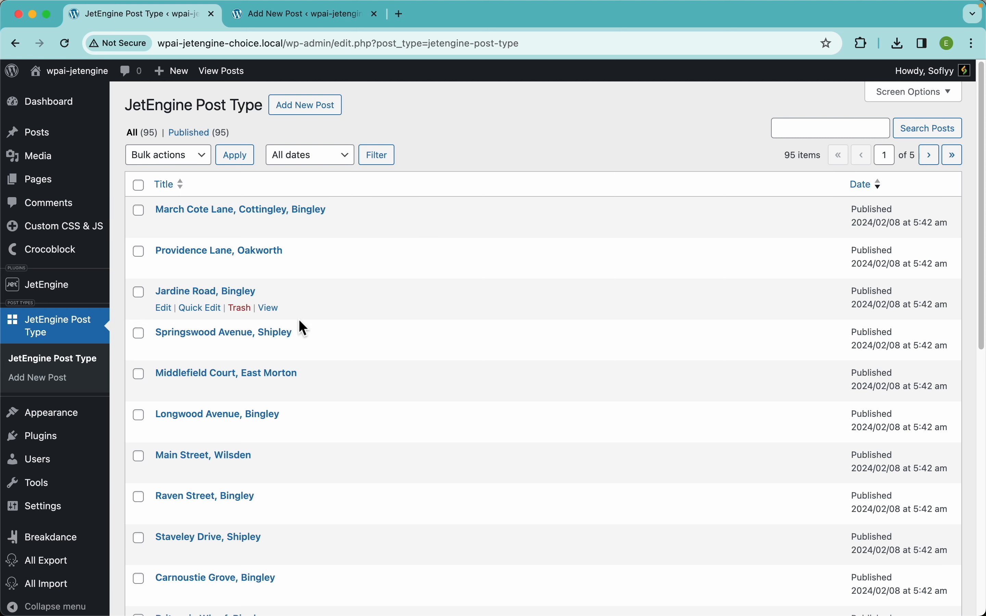
{"action": "scroll", "coordinate": [300, 322], "scroll_direction": "down", "scroll_amount": 4}
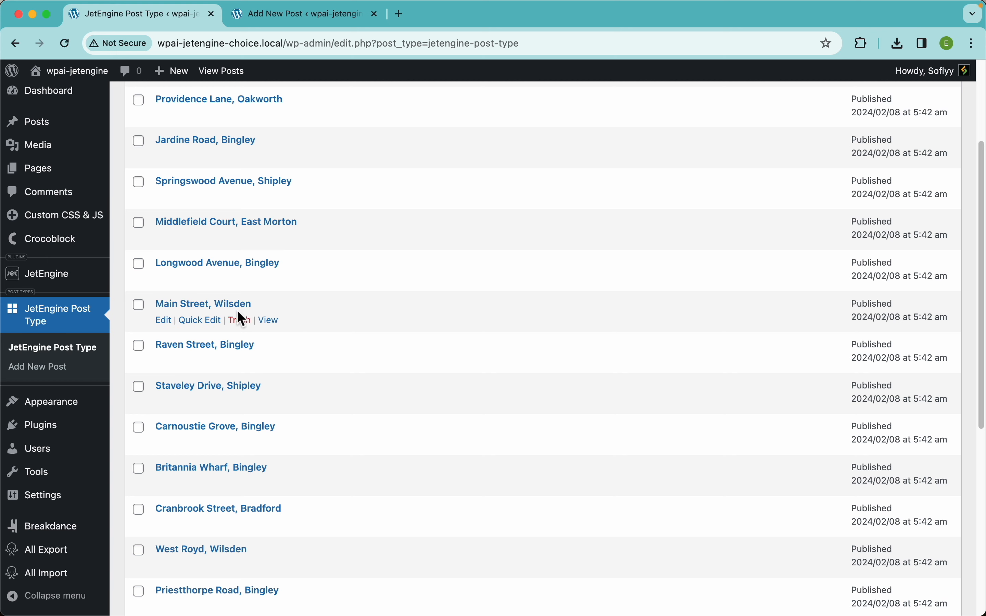
{"action": "left_click", "coordinate": [238, 309]}
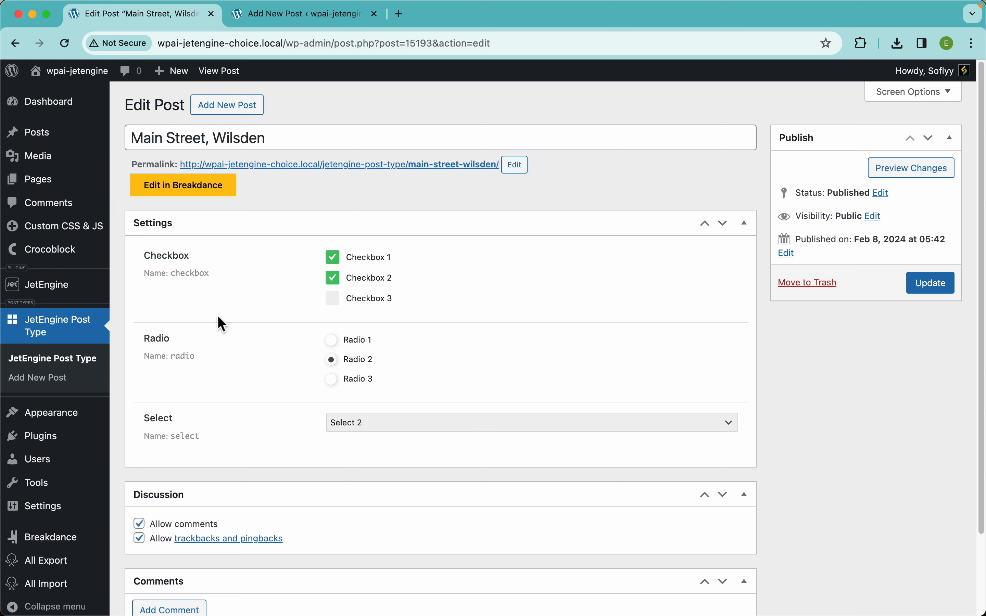
Return to the post list and open "West Royd, Wilsden" to check its imported field values
{"action": "left_click", "coordinate": [15, 43]}
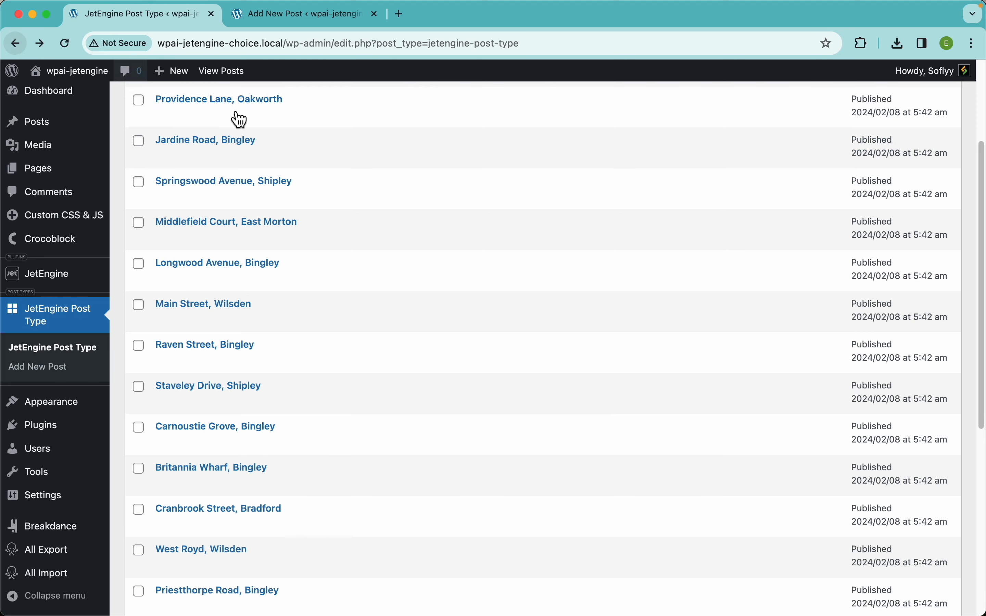
{"action": "scroll", "coordinate": [268, 334], "scroll_direction": "down", "scroll_amount": 4}
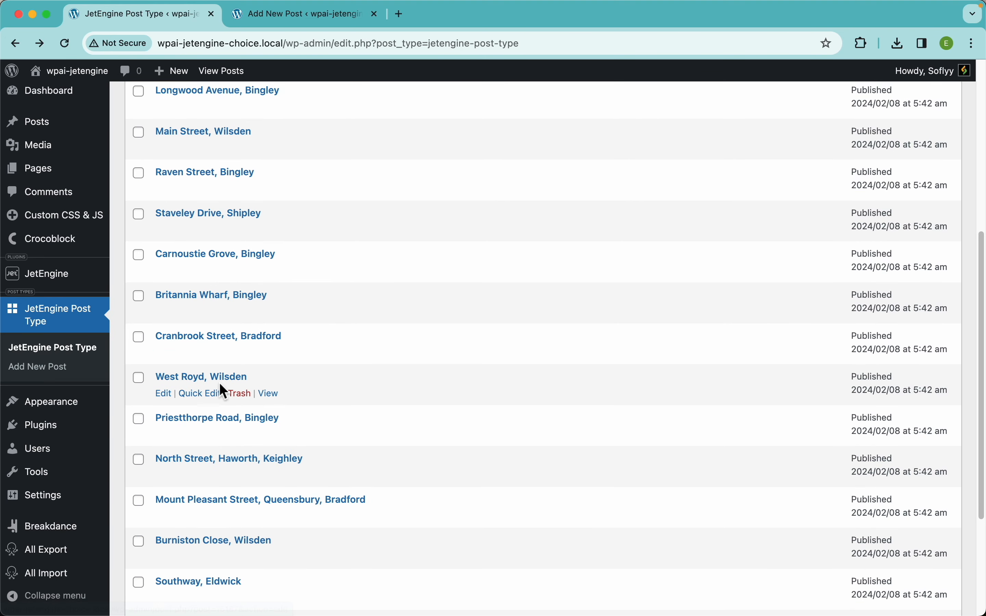
{"action": "double_click", "coordinate": [219, 383]}
{"action": "left_click", "coordinate": [240, 379]}
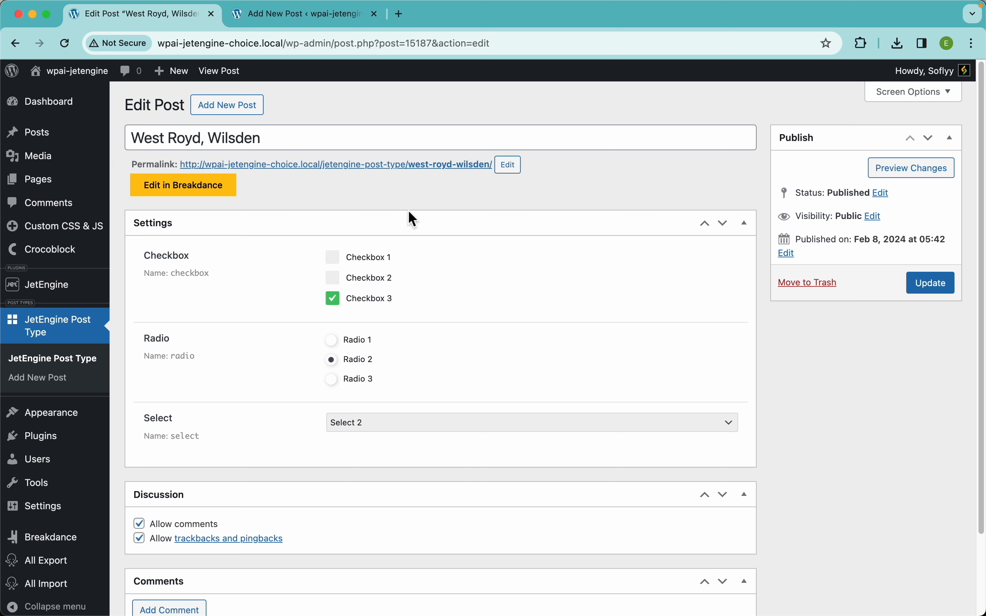
Review the rest of the open post's fields and start a new import in WP All Import
{"action": "scroll", "coordinate": [82, 477], "scroll_direction": "down", "scroll_amount": 3}
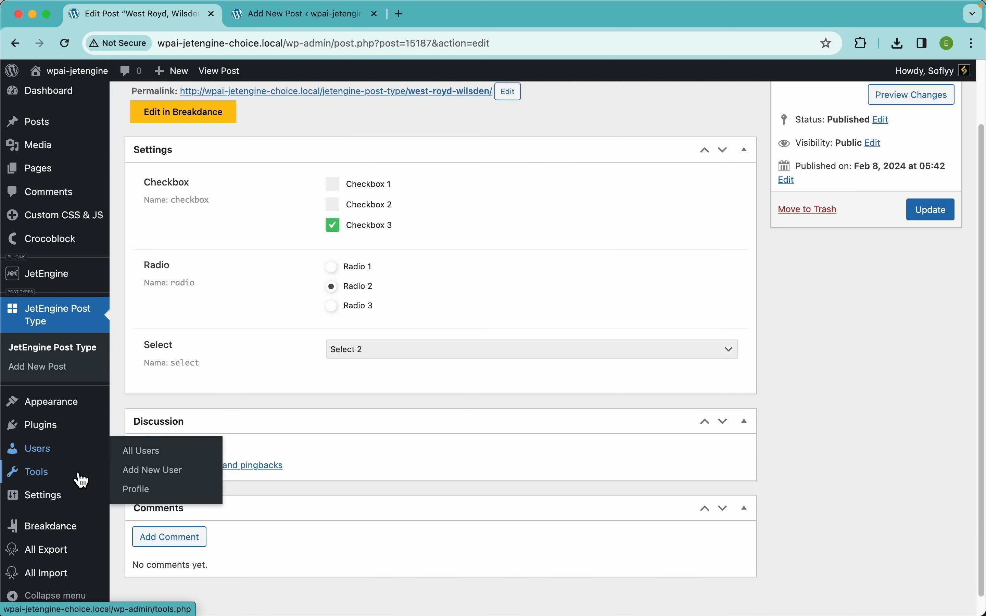
{"action": "mouse_move", "coordinate": [61, 583]}
{"action": "left_click", "coordinate": [154, 510]}
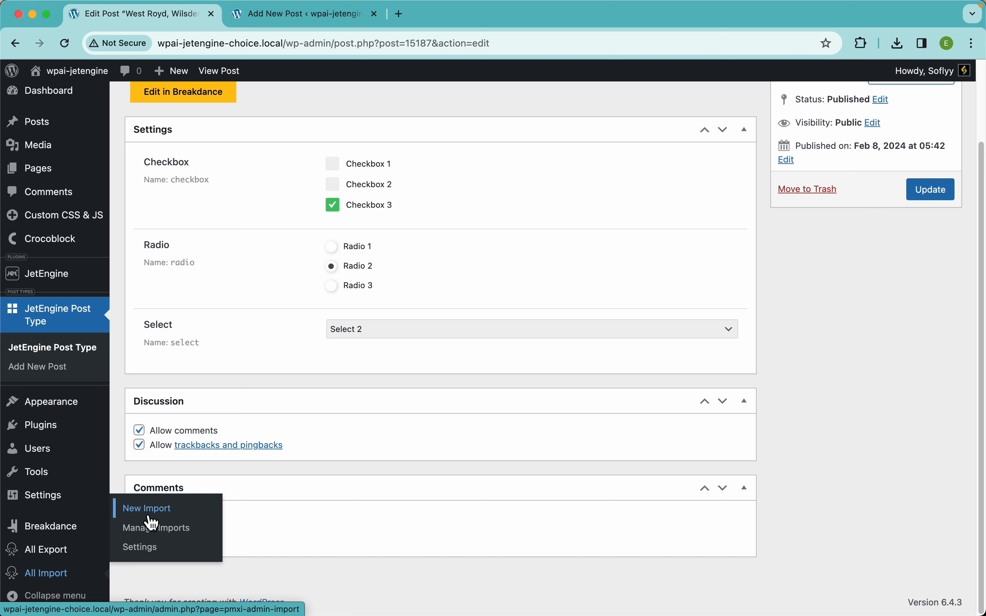